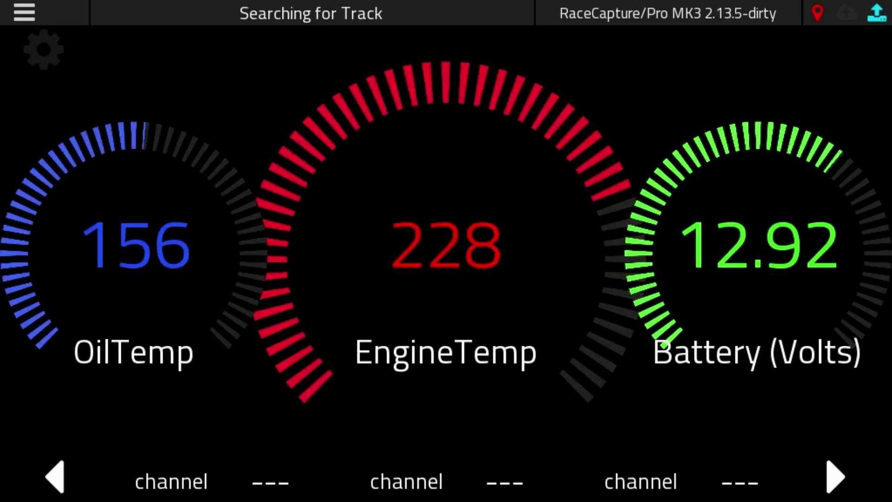
# Open Customize for the EngineTemp gauge to list its blue, green and red ranges and the OVER TEMP popup
pyautogui.moveTo(412, 291)
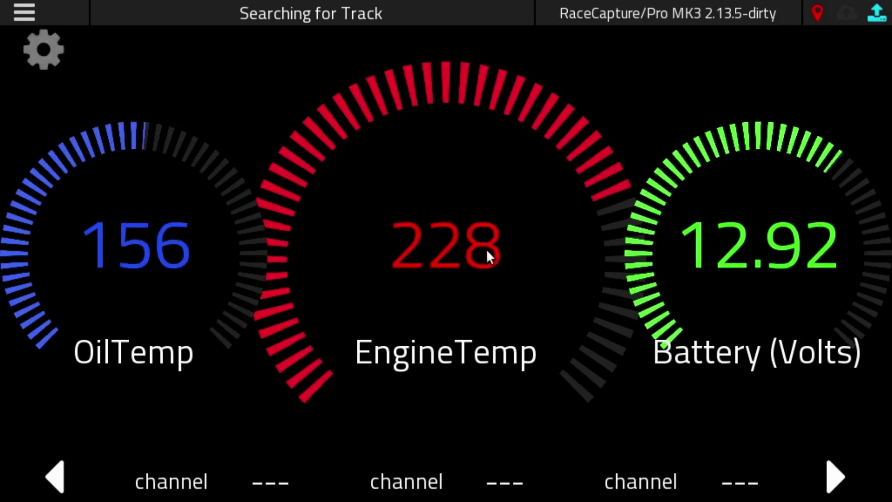
pyautogui.click(443, 235)
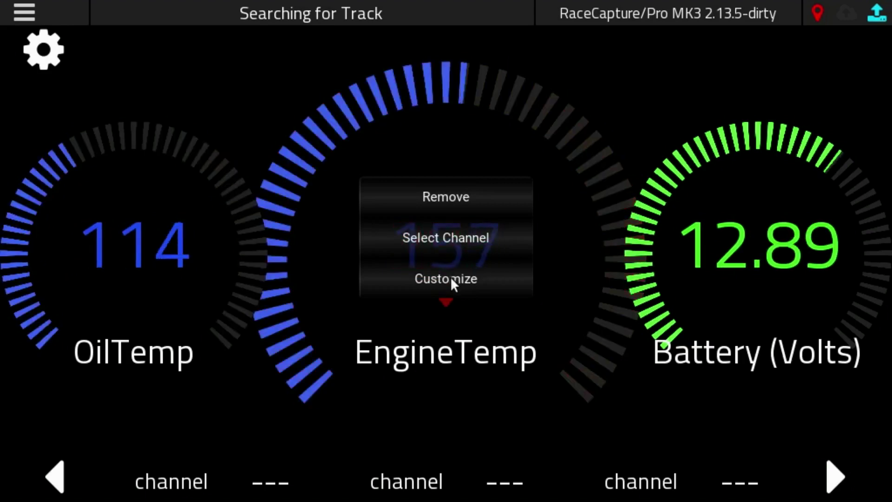
pyautogui.click(446, 279)
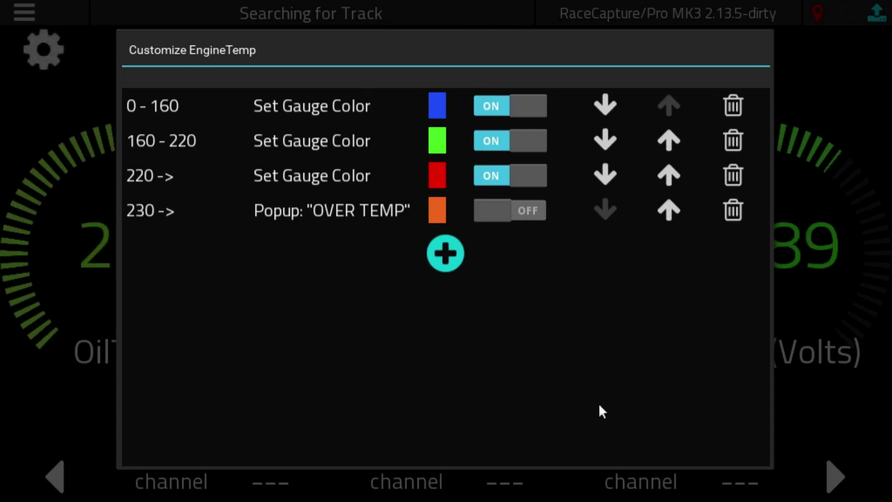
# Open the 0–160 blue rule and try the 'up to' and 'and up' range types before restoring 0 to 160
pyautogui.click(329, 105)
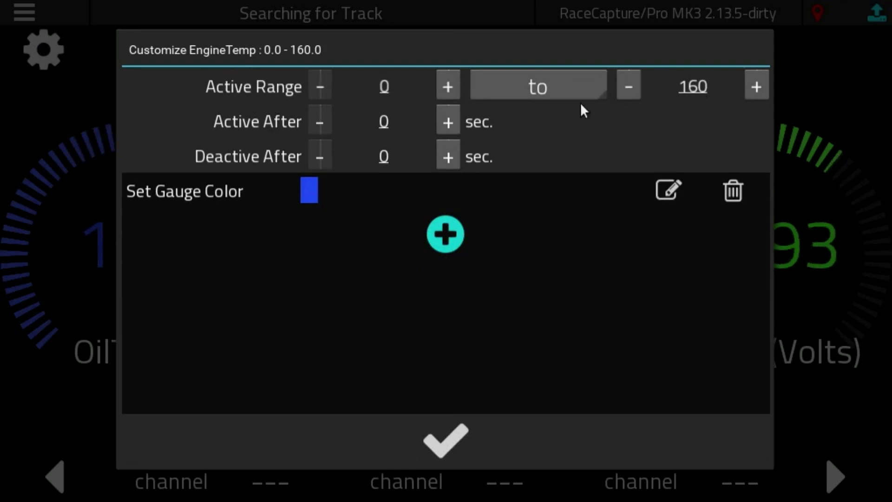
pyautogui.click(537, 85)
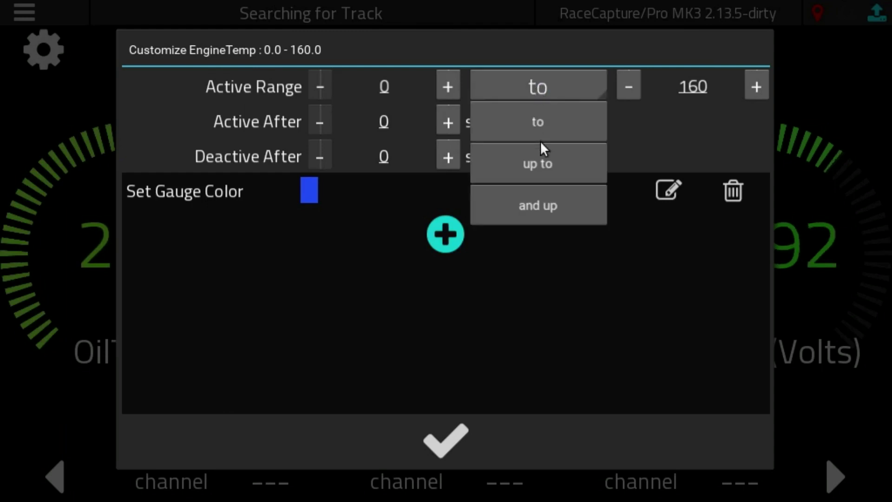
pyautogui.click(553, 167)
pyautogui.click(541, 87)
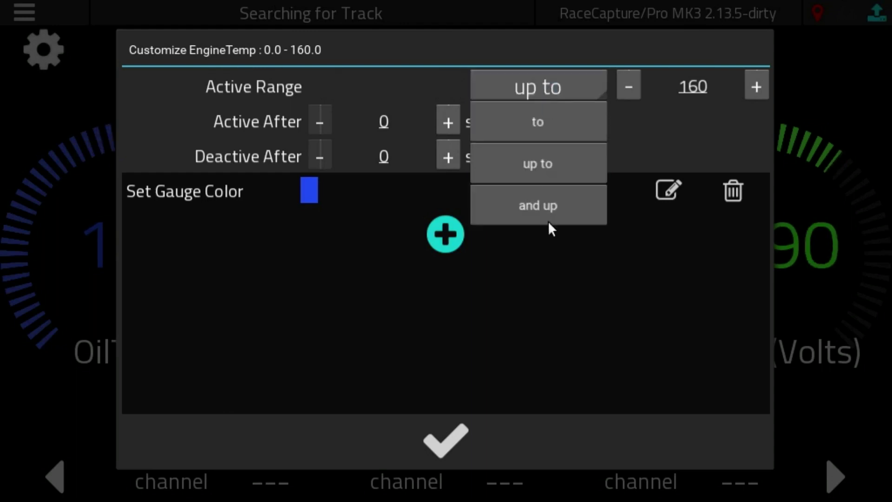
pyautogui.click(549, 218)
pyautogui.click(550, 87)
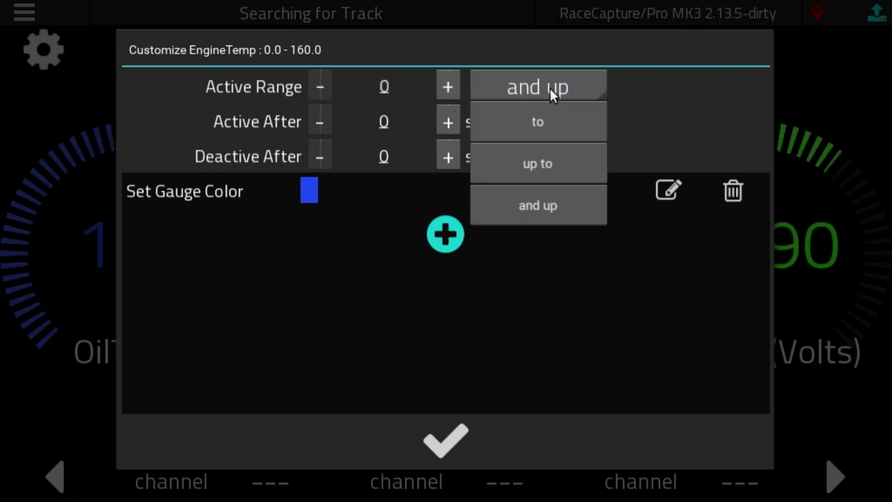
pyautogui.click(553, 118)
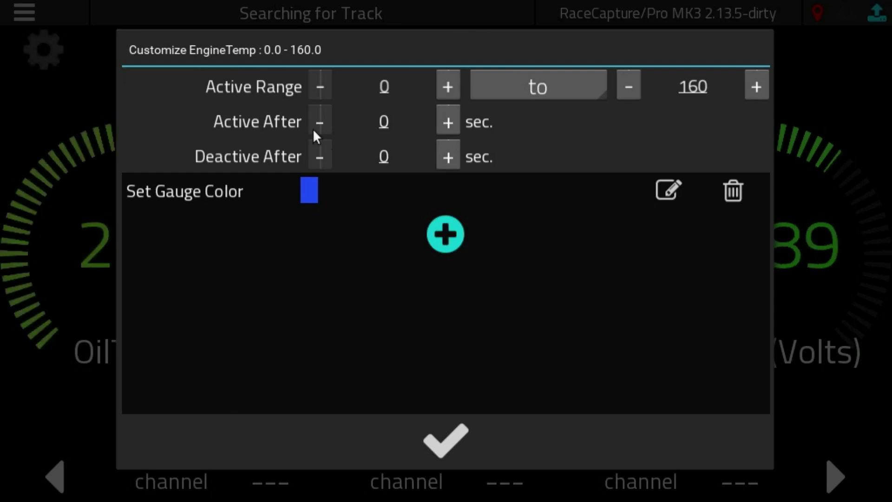
pyautogui.click(446, 153)
pyautogui.click(447, 154)
pyautogui.click(446, 153)
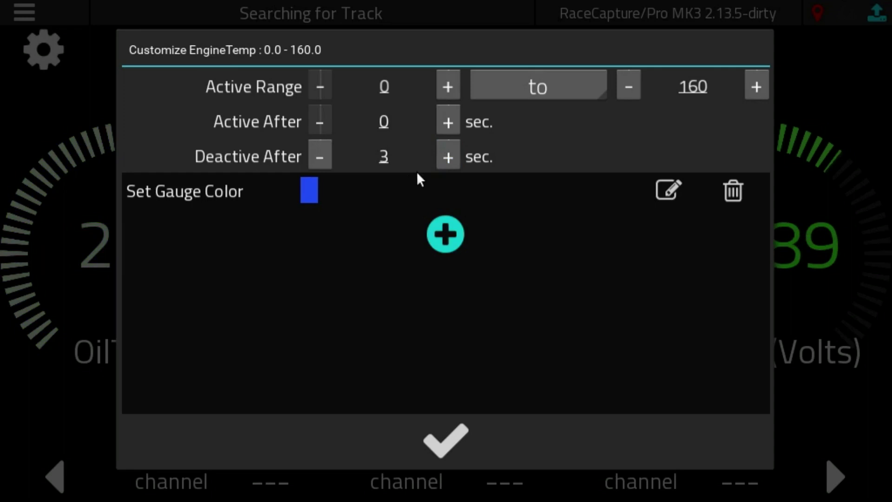
pyautogui.click(446, 153)
pyautogui.click(448, 153)
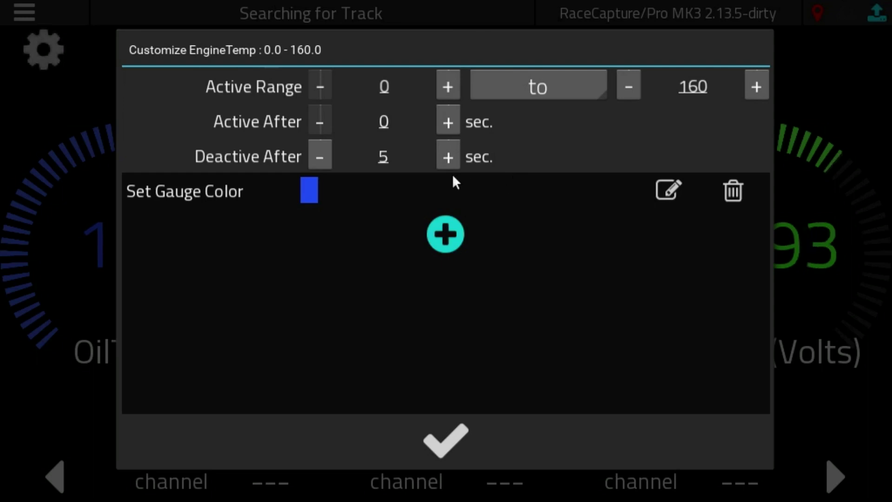
pyautogui.click(321, 157)
pyautogui.click(322, 158)
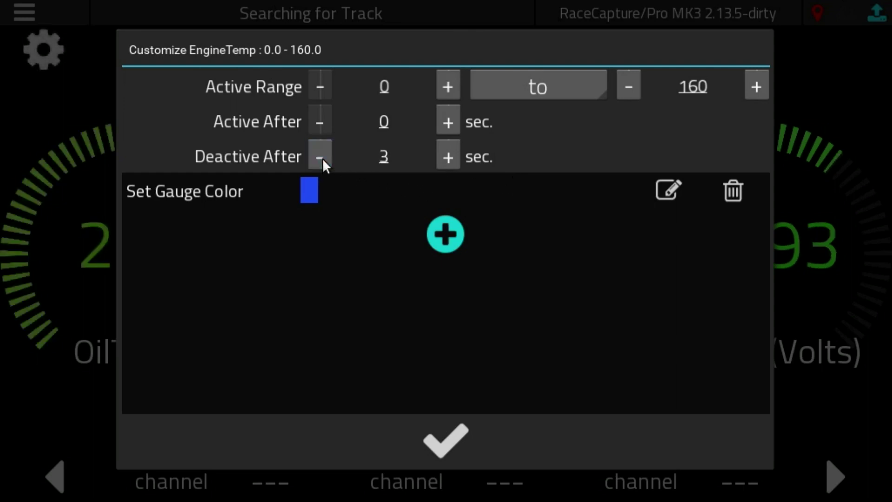
pyautogui.click(321, 158)
pyautogui.click(321, 158)
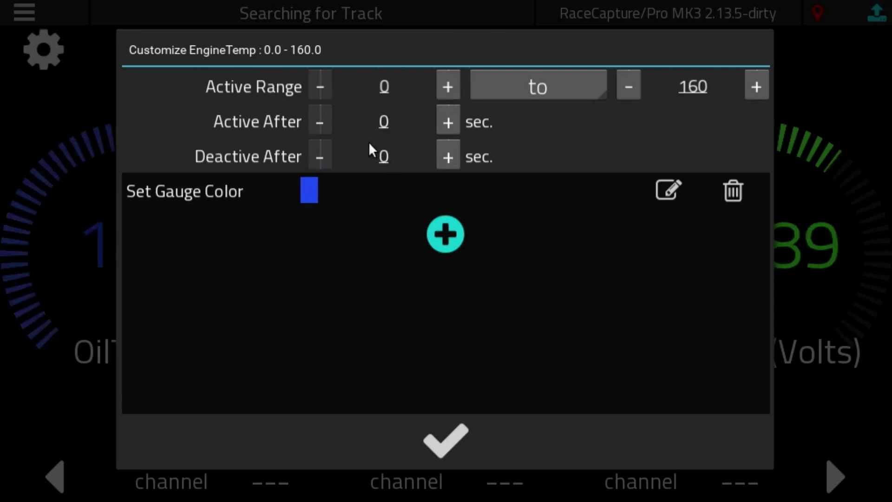
pyautogui.click(380, 158)
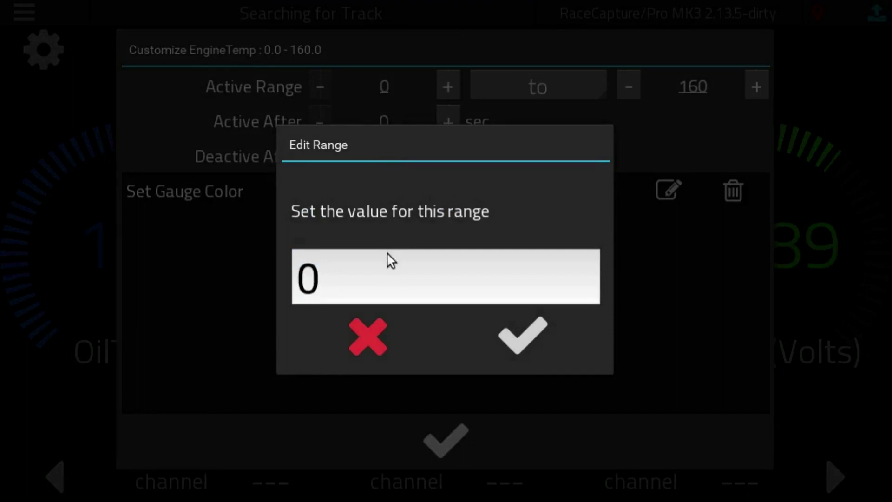
pyautogui.click(388, 276)
pyautogui.press('BackSpace')
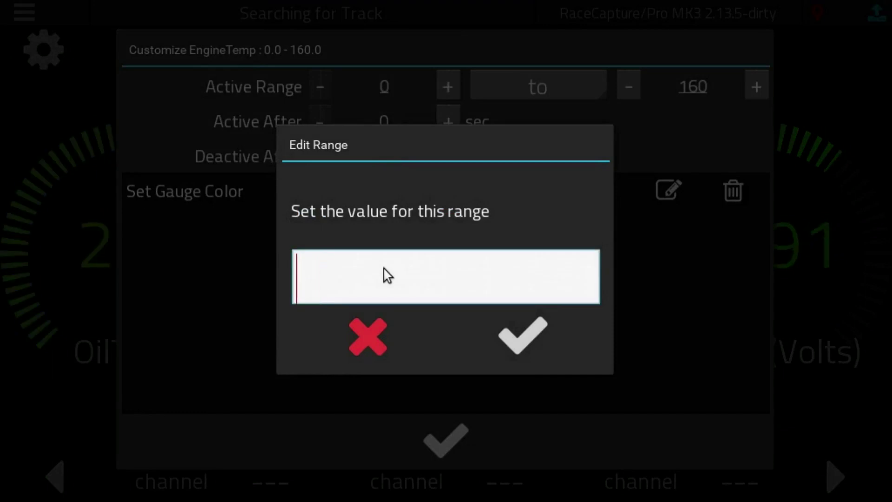
pyautogui.write('3')
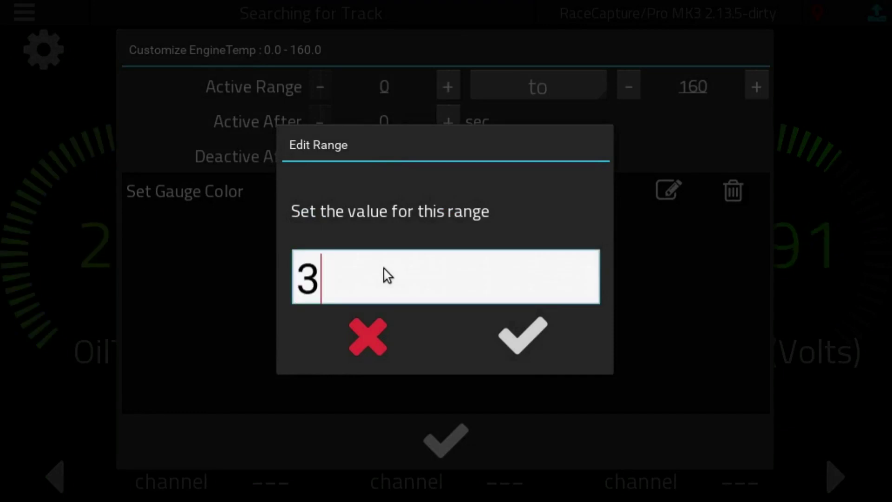
pyautogui.click(529, 335)
pyautogui.click(447, 158)
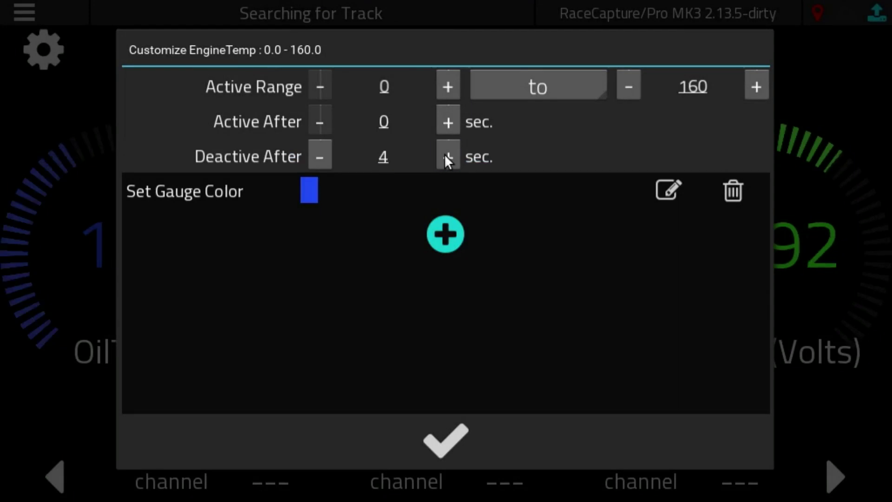
pyautogui.click(323, 154)
pyautogui.click(323, 153)
pyautogui.click(322, 153)
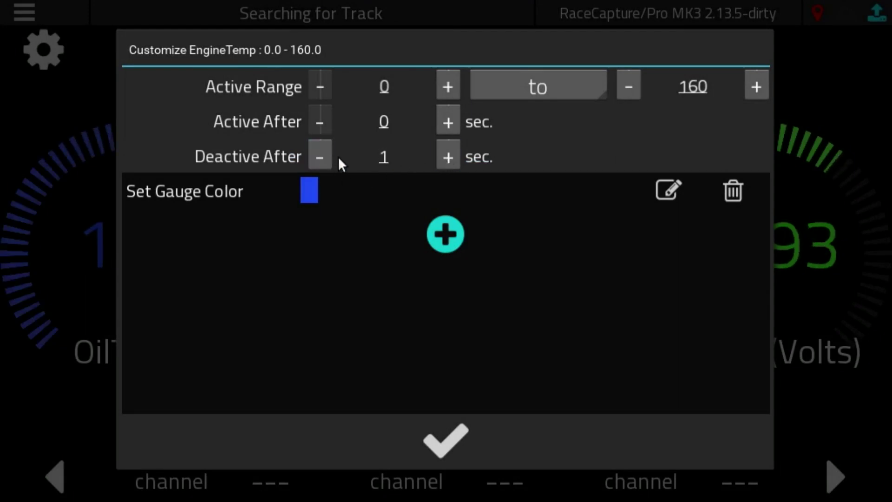
pyautogui.click(320, 156)
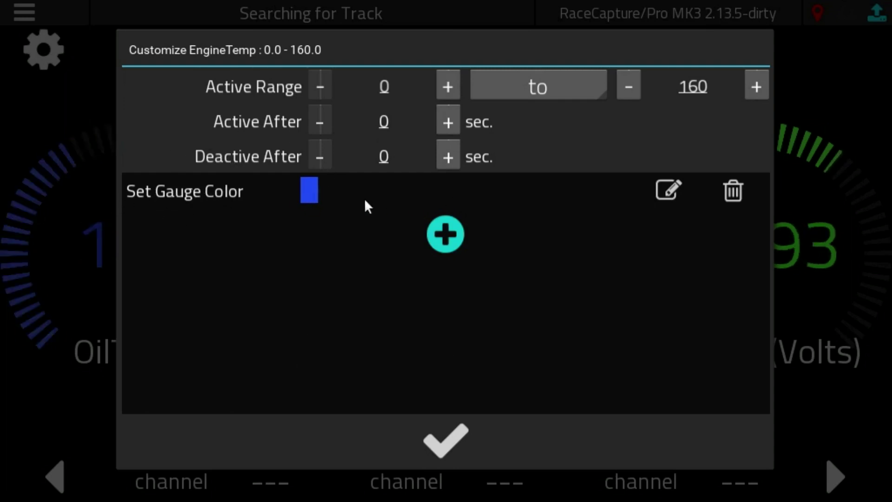
# Change the 0–160 rule's gauge colour to a slightly darker blue and save the rule
pyautogui.click(318, 192)
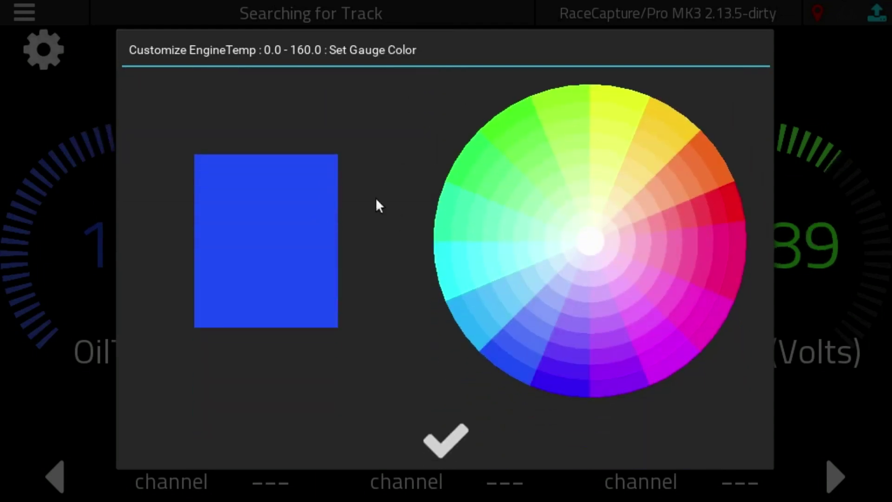
pyautogui.click(713, 161)
pyautogui.click(603, 384)
pyautogui.click(566, 389)
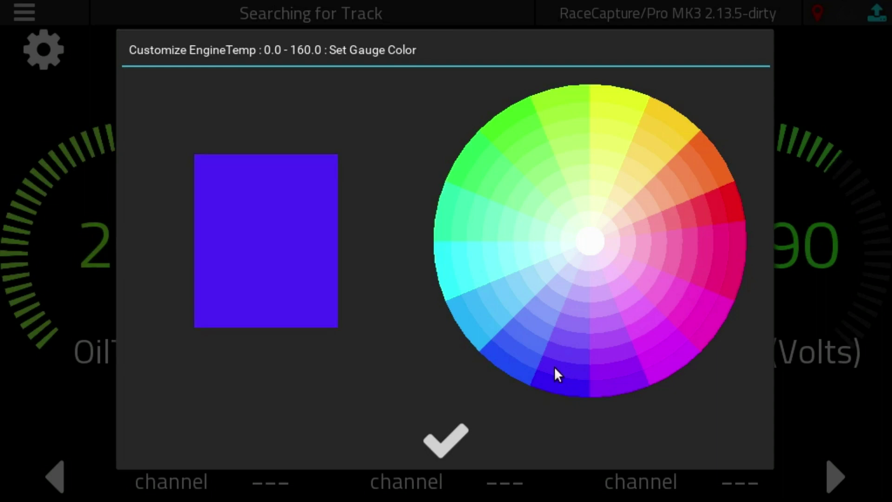
pyautogui.click(547, 383)
pyautogui.click(434, 443)
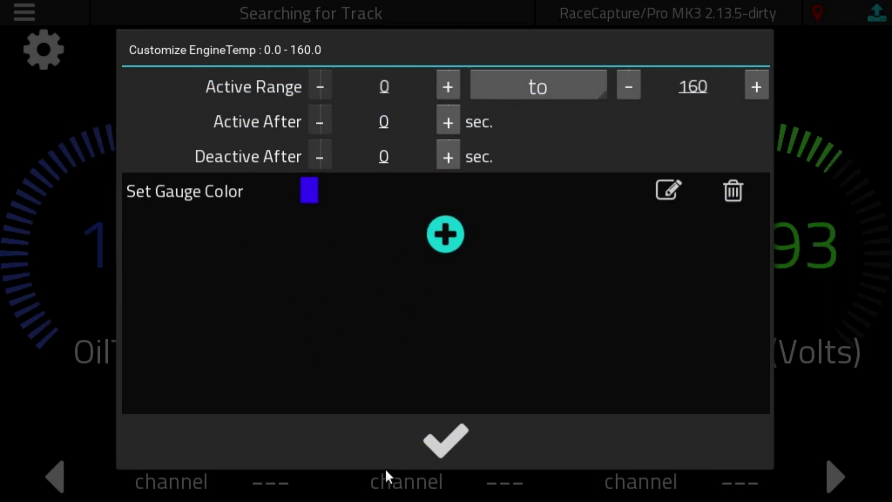
pyautogui.click(441, 435)
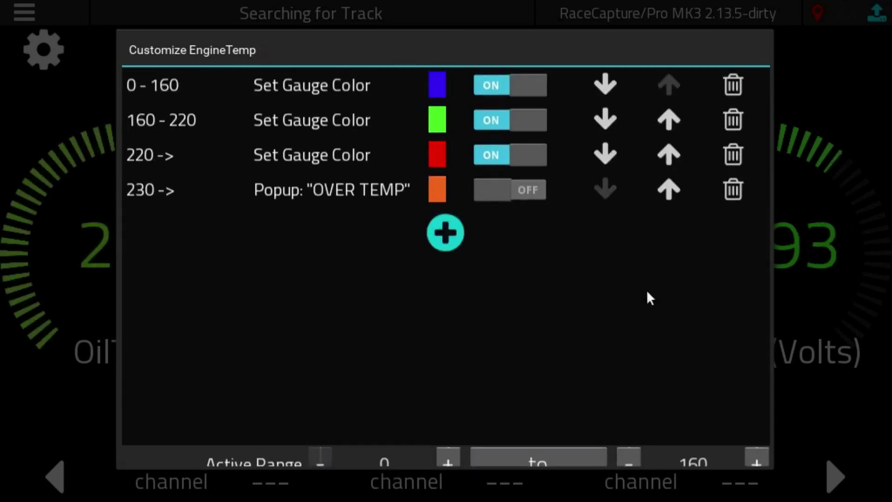
# Review and confirm the 160–220 green and 220-and-up red rules, then open the 230-and-up rule
pyautogui.click(289, 142)
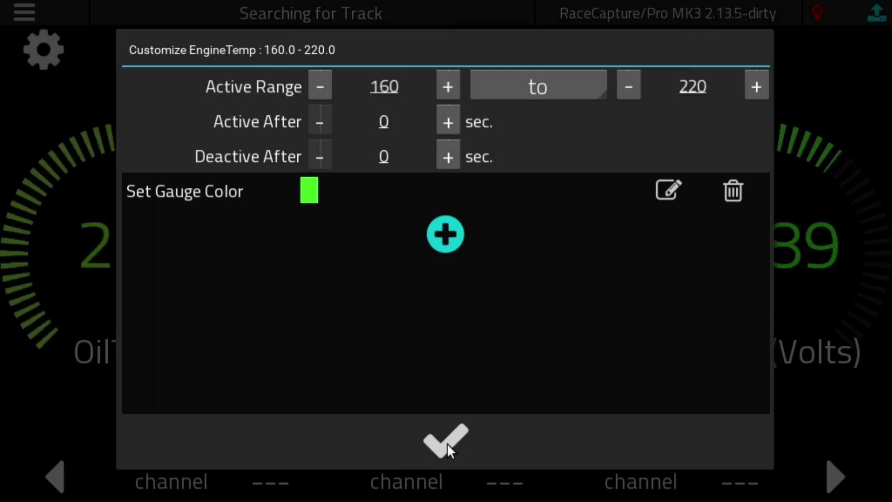
pyautogui.click(432, 439)
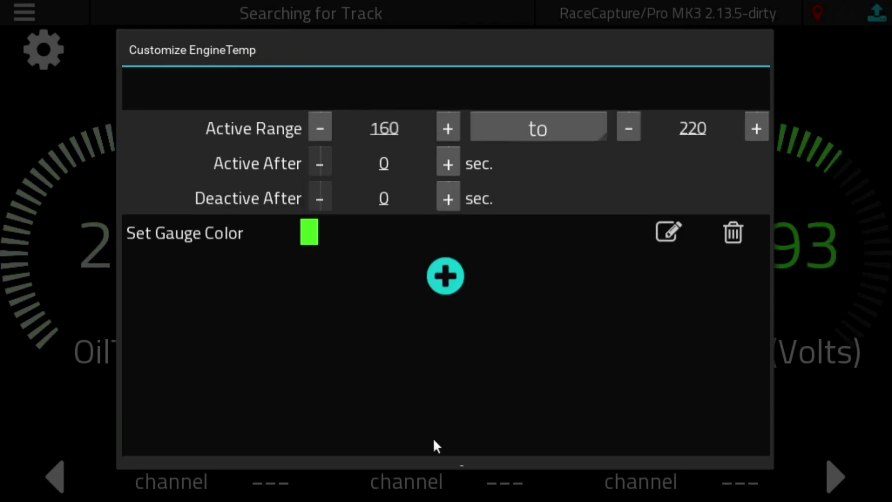
pyautogui.click(348, 174)
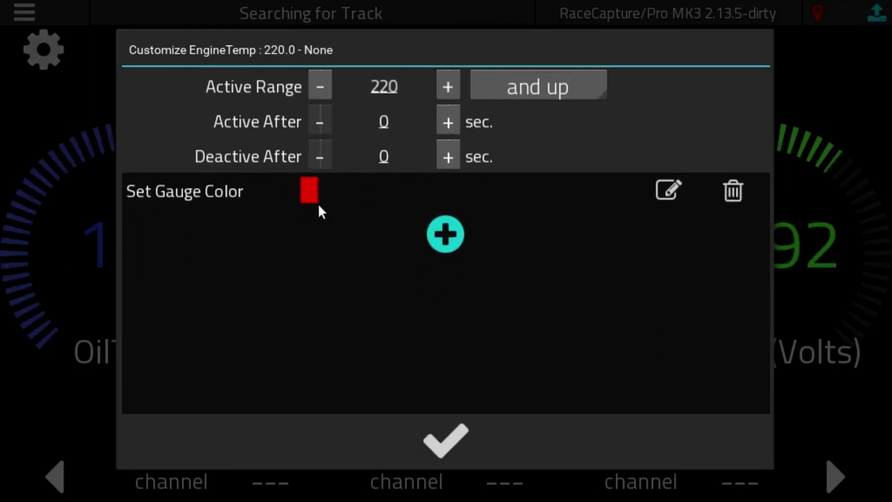
pyautogui.click(463, 439)
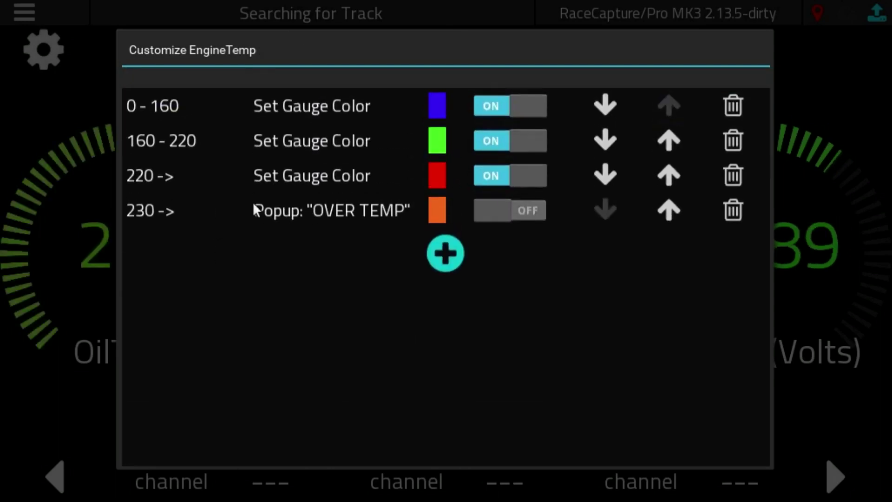
pyautogui.click(279, 208)
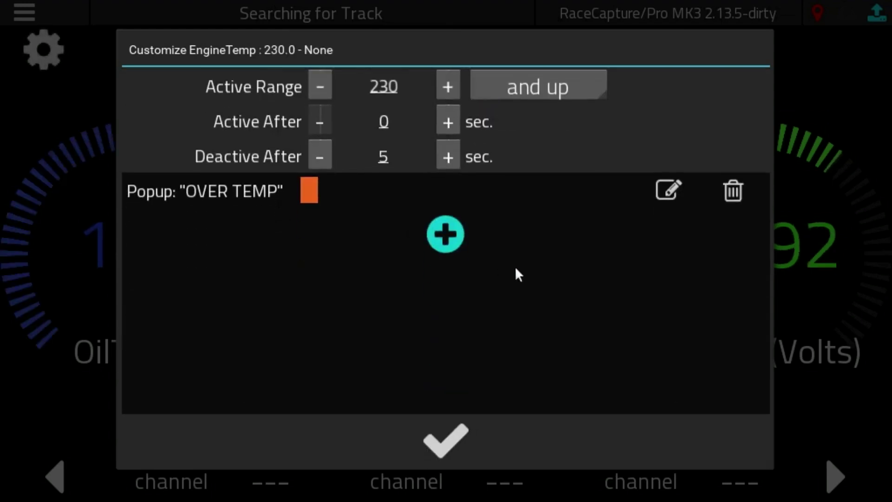
# Review the OVER TEMP popup action, keeping shape None and the orange colour, and confirm it
pyautogui.click(248, 191)
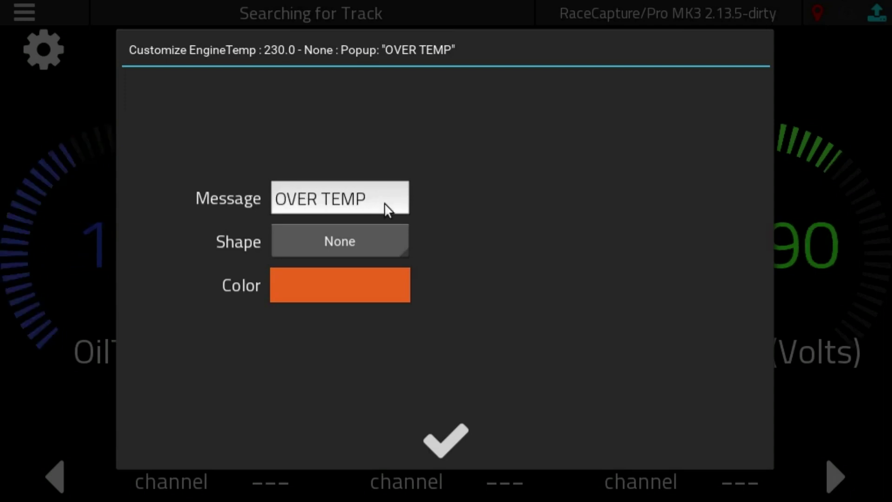
pyautogui.click(402, 237)
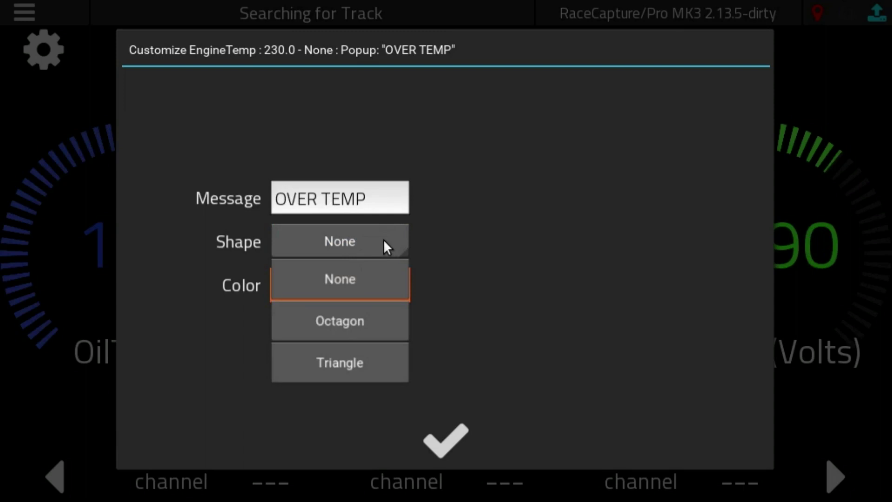
pyautogui.click(561, 197)
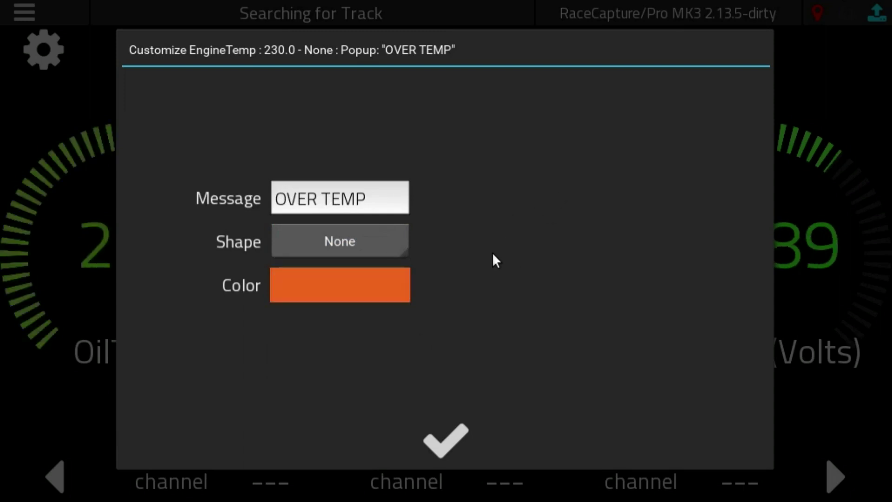
pyautogui.click(373, 281)
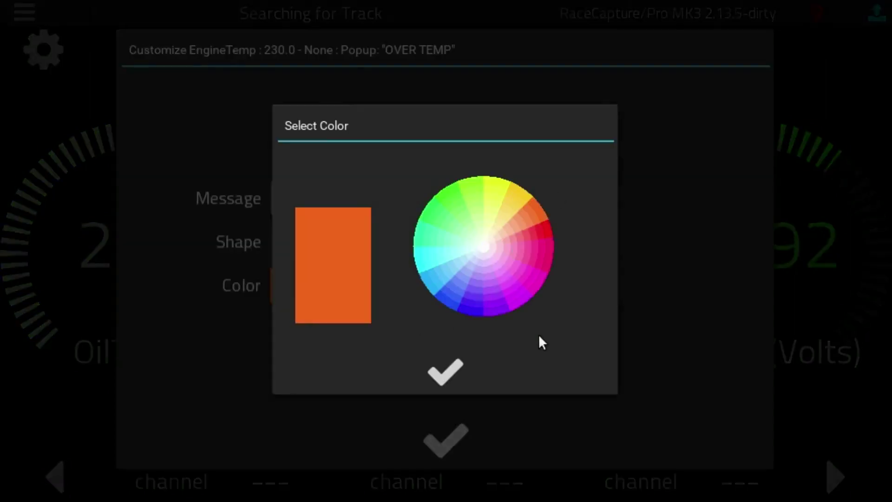
pyautogui.click(439, 378)
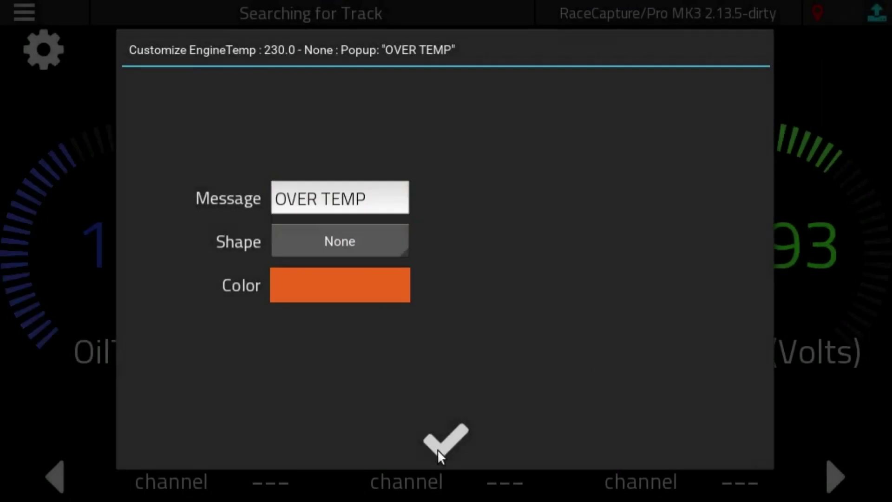
pyautogui.click(435, 441)
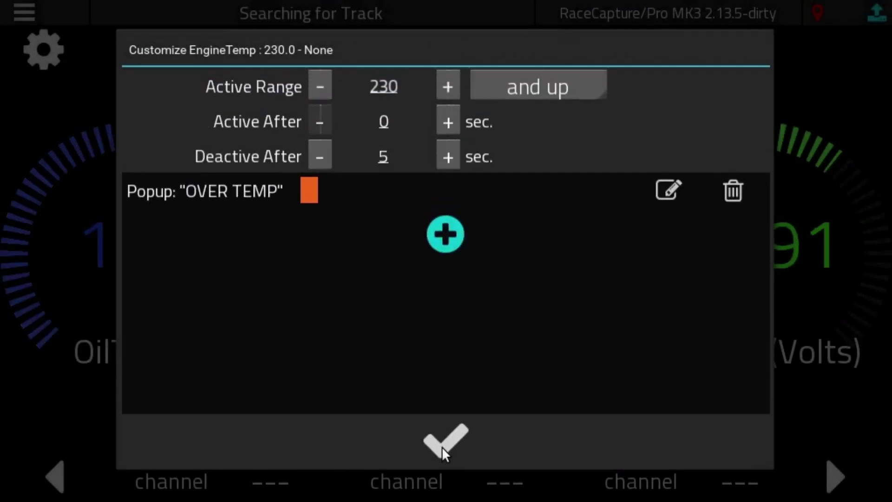
pyautogui.click(442, 446)
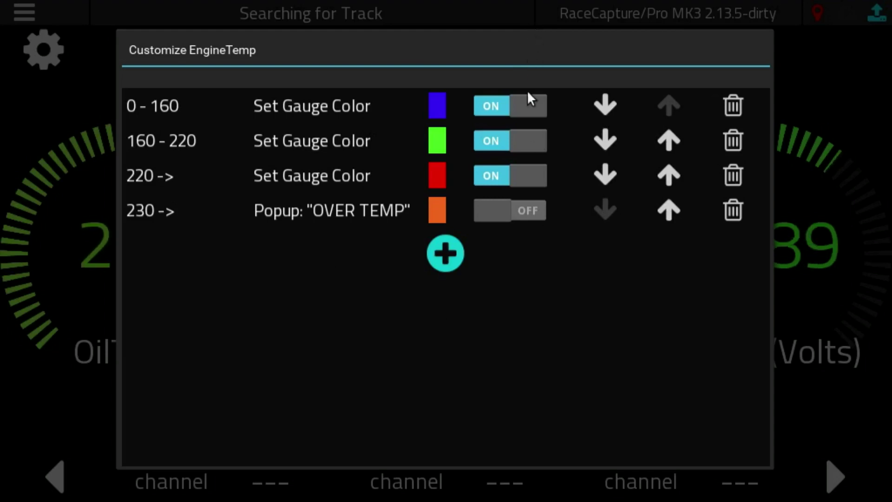
# Switch the 0–160, 160–220 and 220-and-up colour rules off and back on
pyautogui.click(522, 102)
pyautogui.click(518, 141)
pyautogui.click(513, 174)
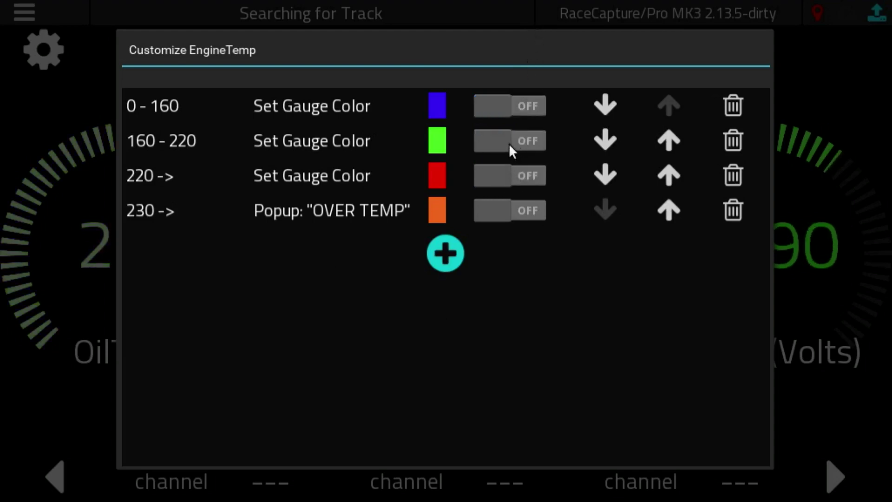
pyautogui.click(509, 142)
pyautogui.click(516, 100)
pyautogui.click(513, 179)
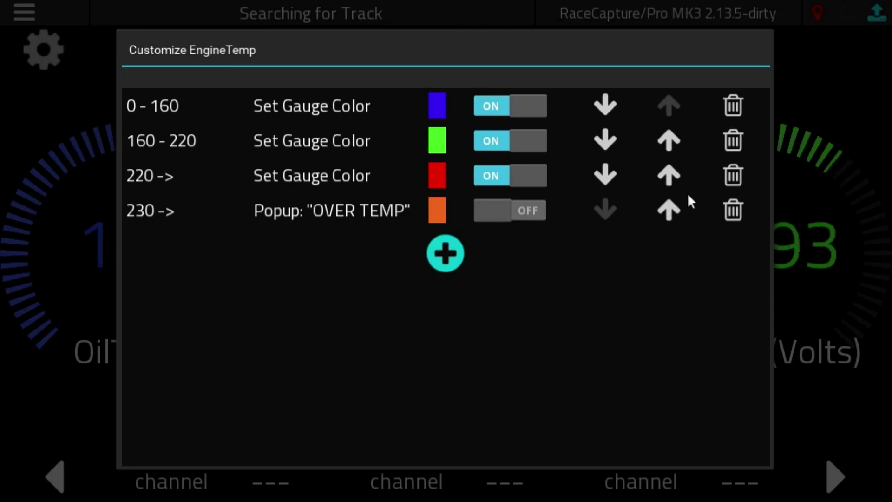
# Move the OVER TEMP rule up and back down, then enable it and return to the dashboard
pyautogui.click(668, 209)
pyautogui.click(609, 175)
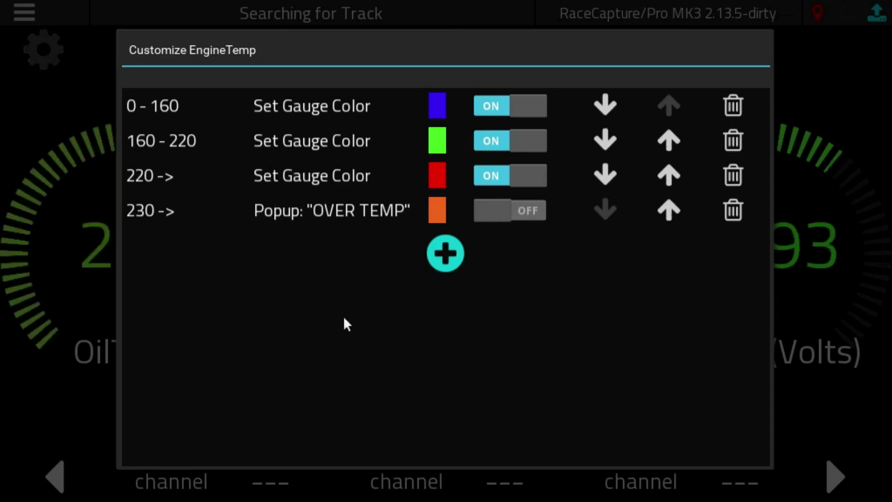
pyautogui.click(522, 210)
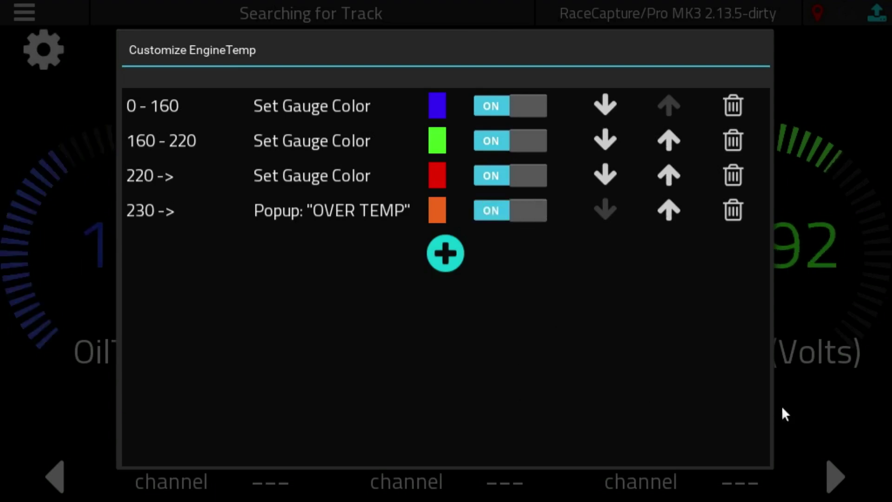
pyautogui.click(815, 408)
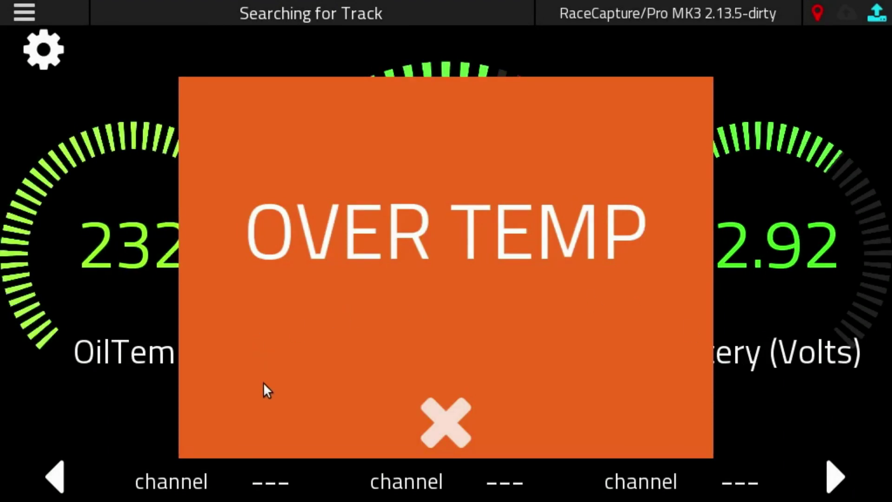
# Dismiss the OVER TEMP popup and its banner, again when the alert reappears
pyautogui.click(447, 422)
pyautogui.click(545, 419)
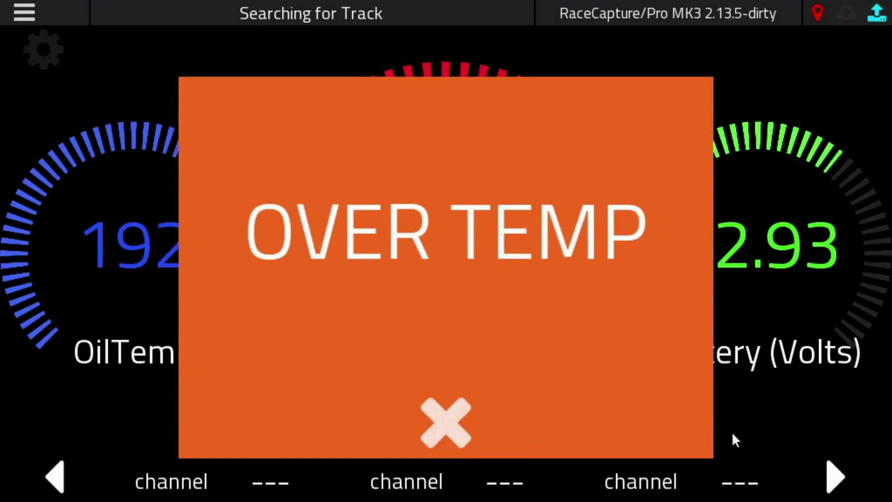
pyautogui.click(454, 421)
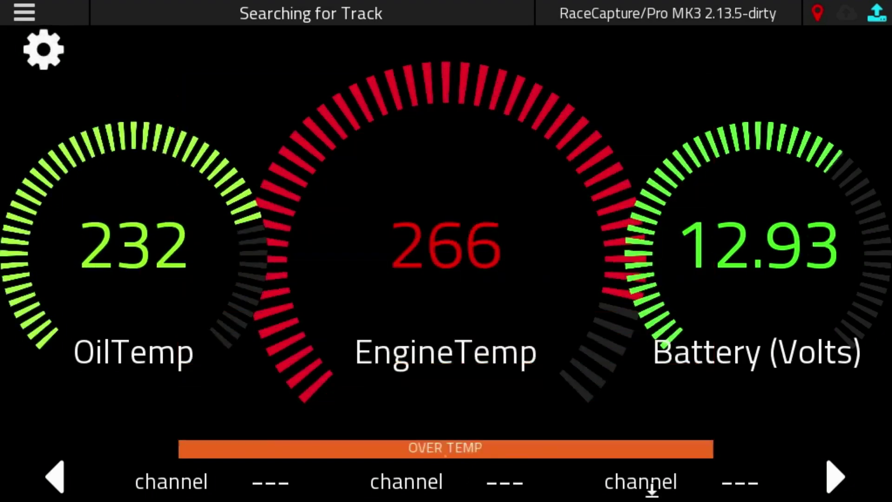
# Review and enable OilTemp's 250-and-up rule with its OIL TEMP popup, then return to the dashboard
pyautogui.click(128, 237)
pyautogui.click(126, 280)
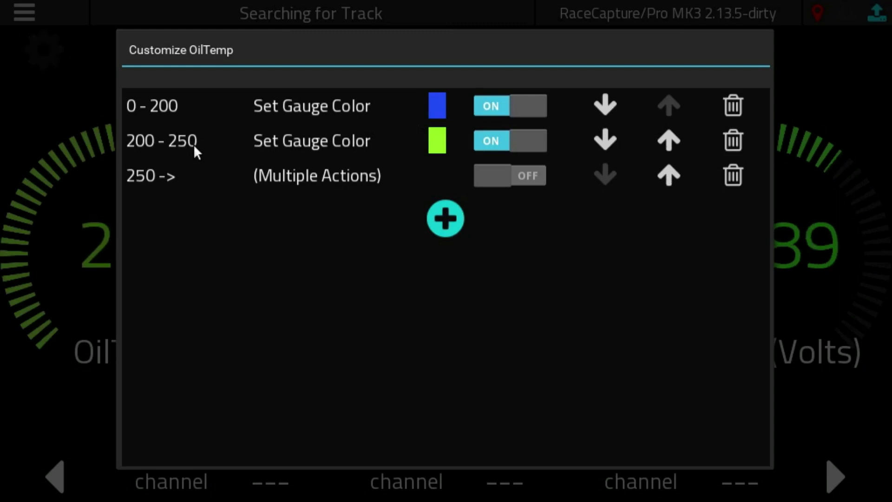
pyautogui.click(302, 175)
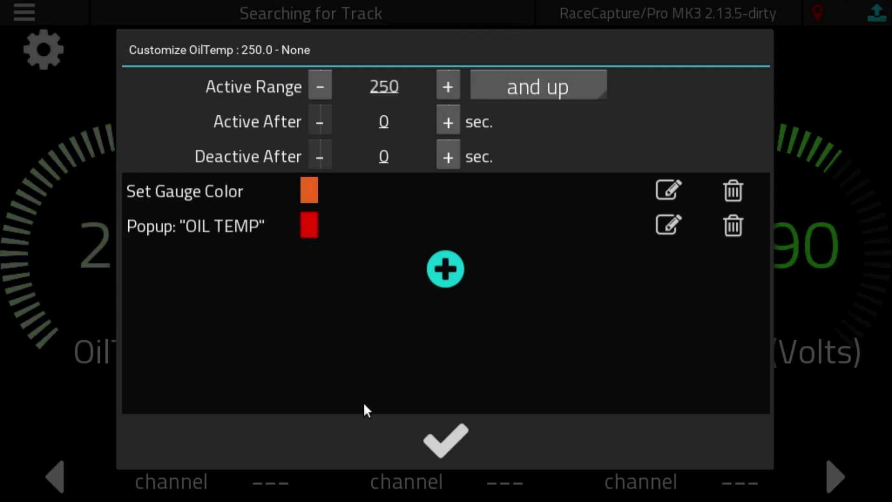
pyautogui.click(458, 433)
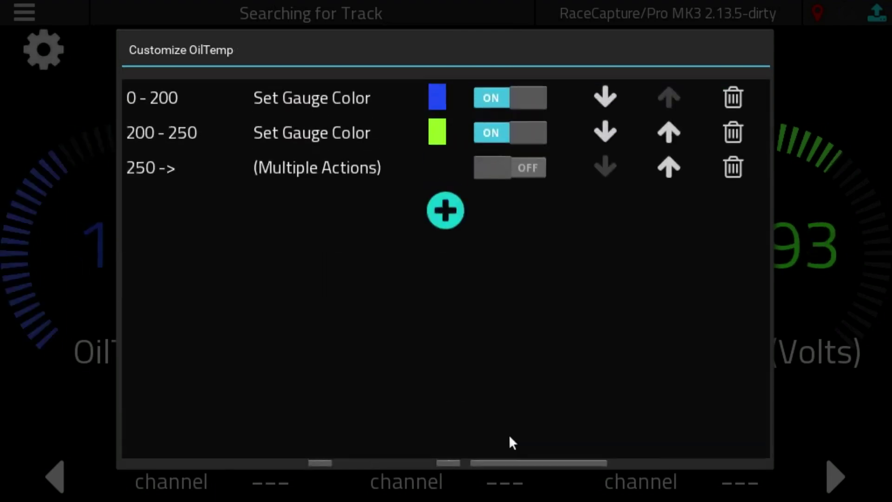
pyautogui.click(499, 182)
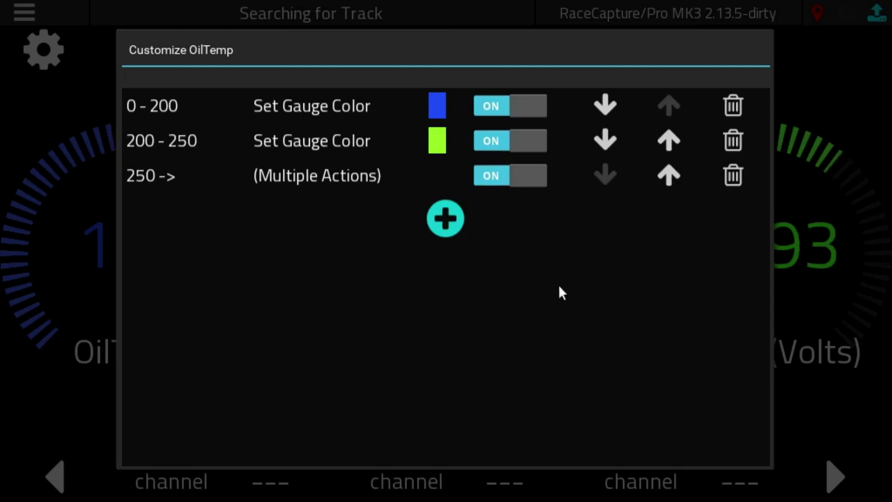
pyautogui.click(52, 315)
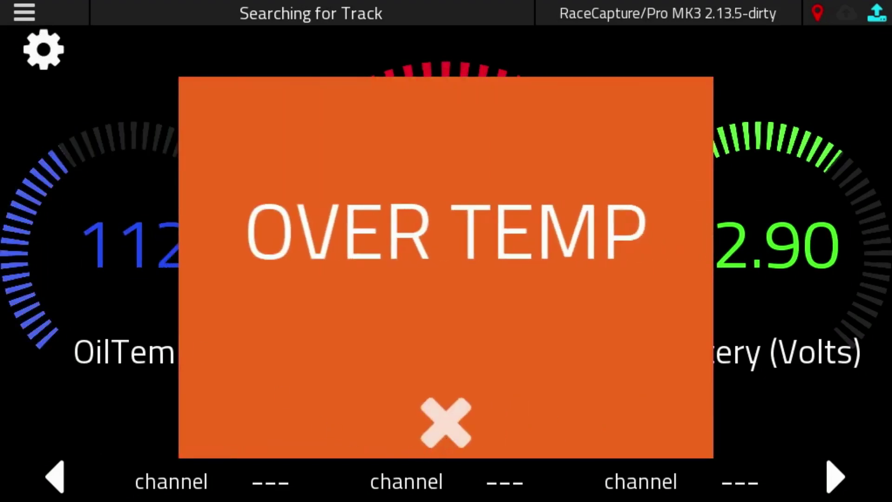
# Dismiss the OVER TEMP and OIL TEMP popups, then bring up the EngineTemp gauge's menu
pyautogui.click(451, 423)
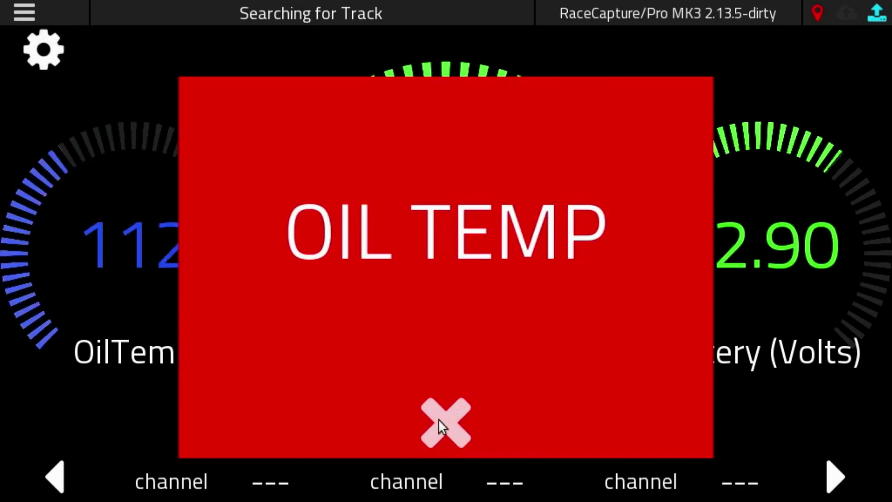
pyautogui.click(438, 423)
pyautogui.click(489, 230)
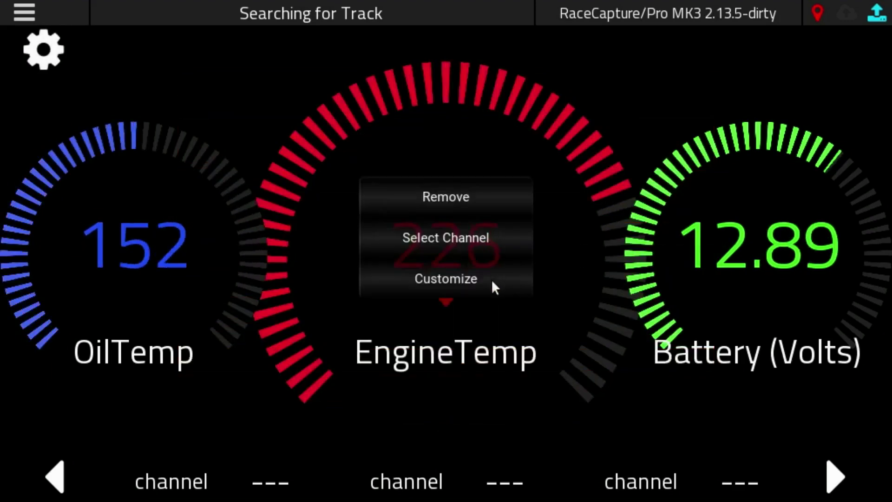
# Save the EngineTemp rules, look over the OilTemp rules, then bring up the Battery gauge's menu
pyautogui.click(492, 279)
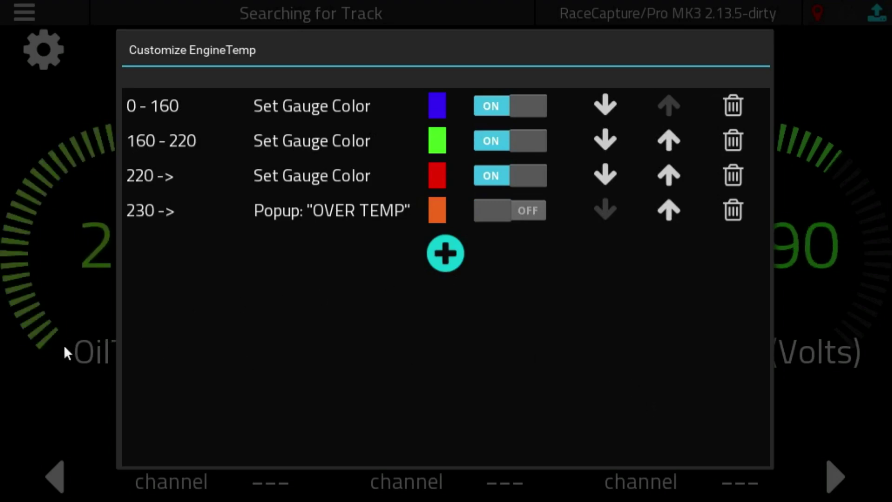
pyautogui.click(55, 353)
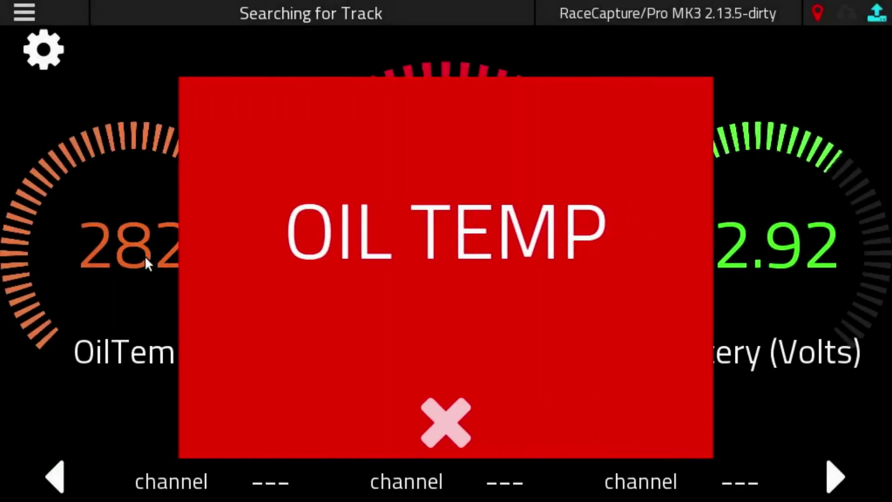
pyautogui.click(144, 256)
pyautogui.click(150, 279)
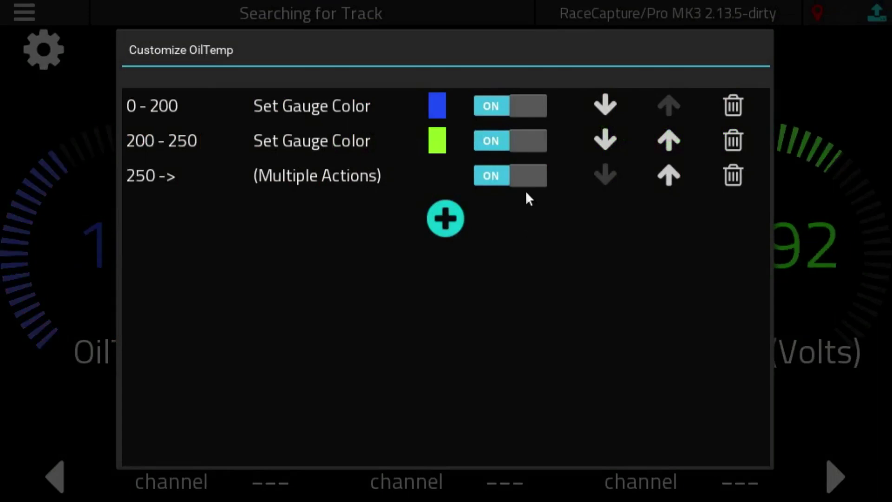
pyautogui.click(26, 392)
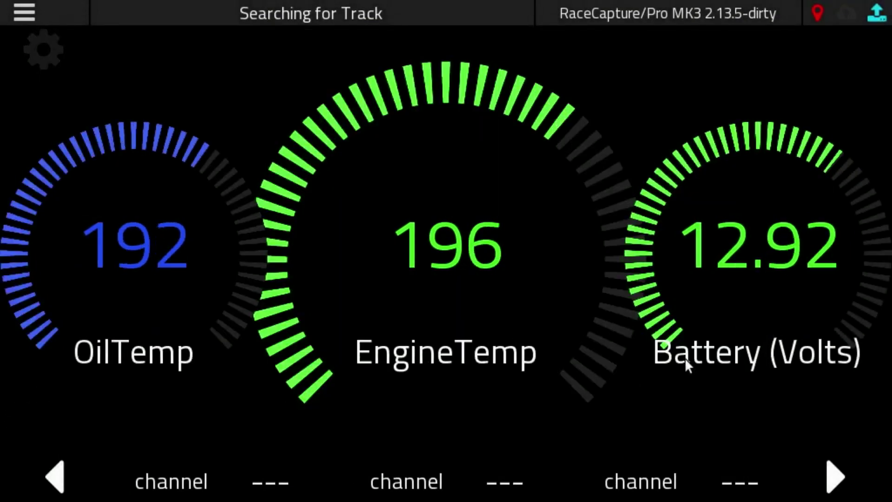
pyautogui.click(773, 190)
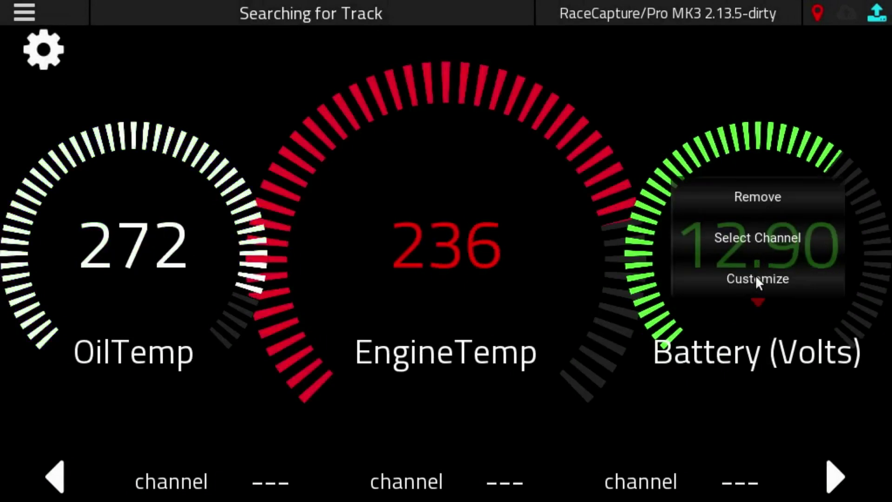
# Open Customize Battery to show the 0→12 yellow and 12–14 green colour rules
pyautogui.click(755, 275)
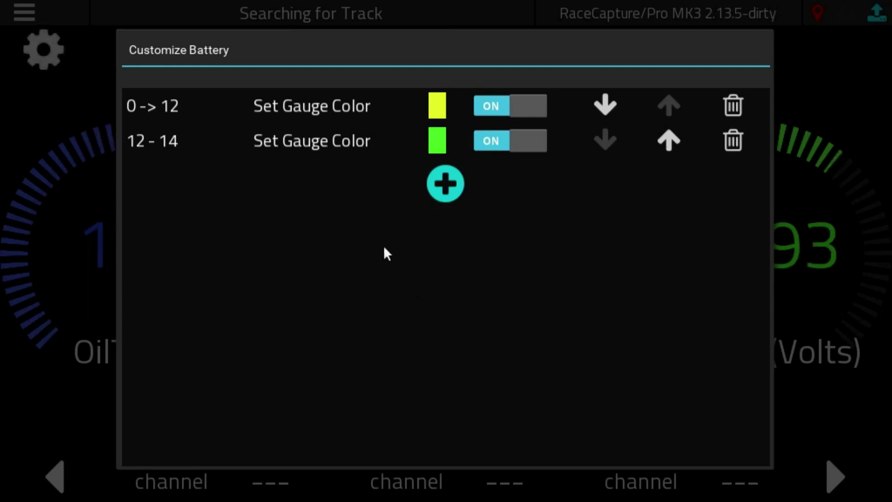
# Add a new Battery rule whose active range applies up to 10
pyautogui.click(446, 186)
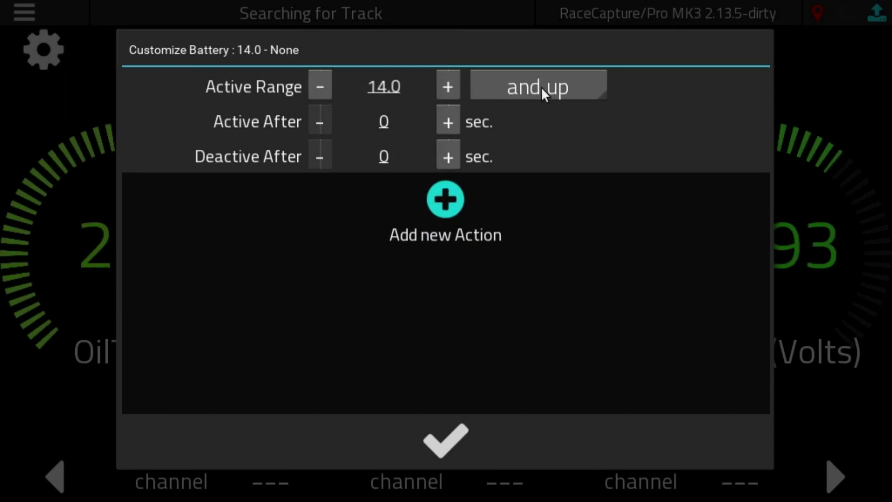
pyautogui.click(541, 89)
pyautogui.click(565, 165)
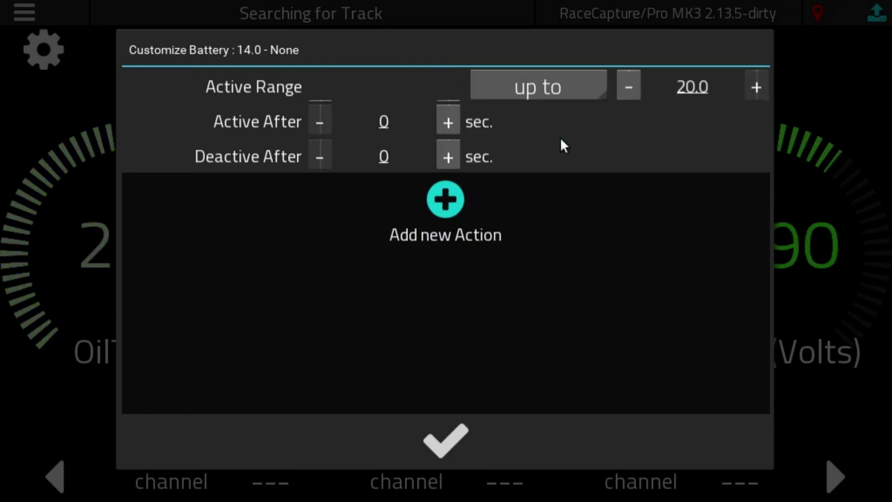
pyautogui.click(631, 85)
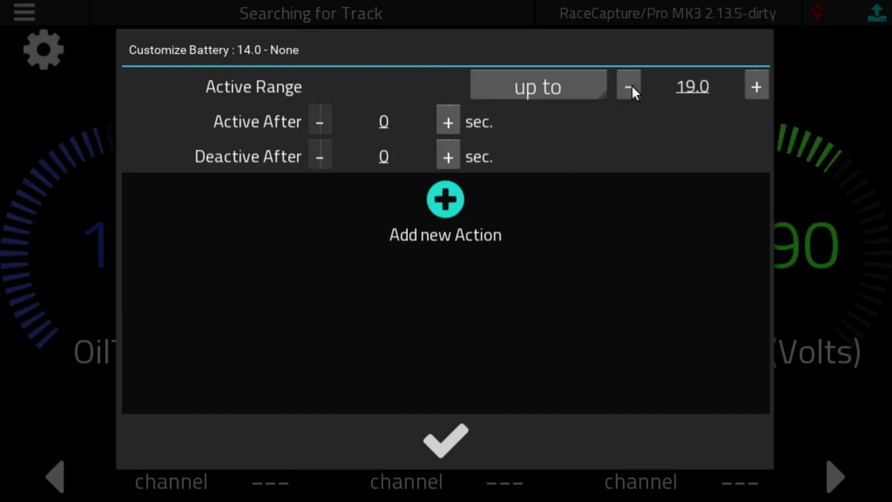
pyautogui.click(692, 87)
pyautogui.click(405, 260)
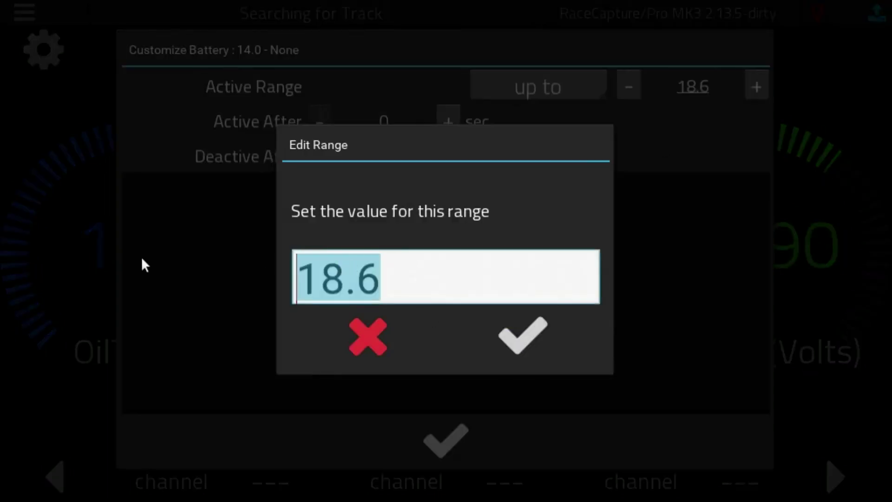
pyautogui.write('10')
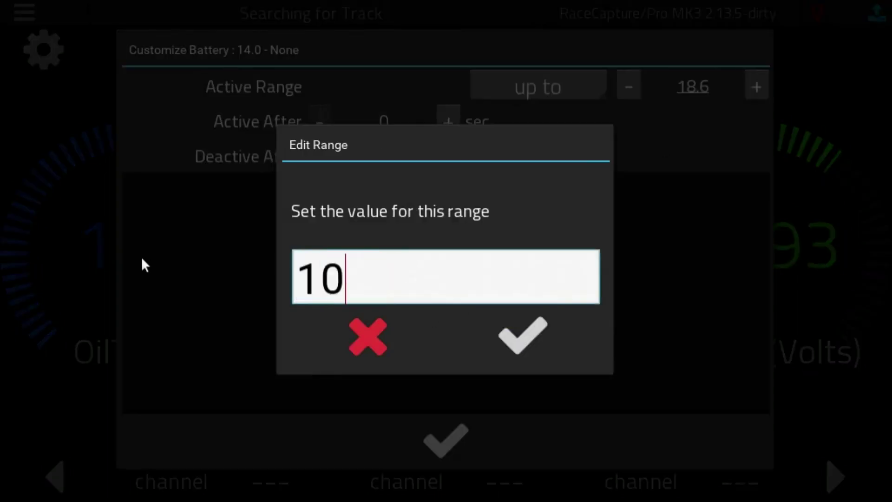
pyautogui.click(517, 334)
# Give the rule a red octagon popup reading 'BATTERY' and save it
pyautogui.click(446, 213)
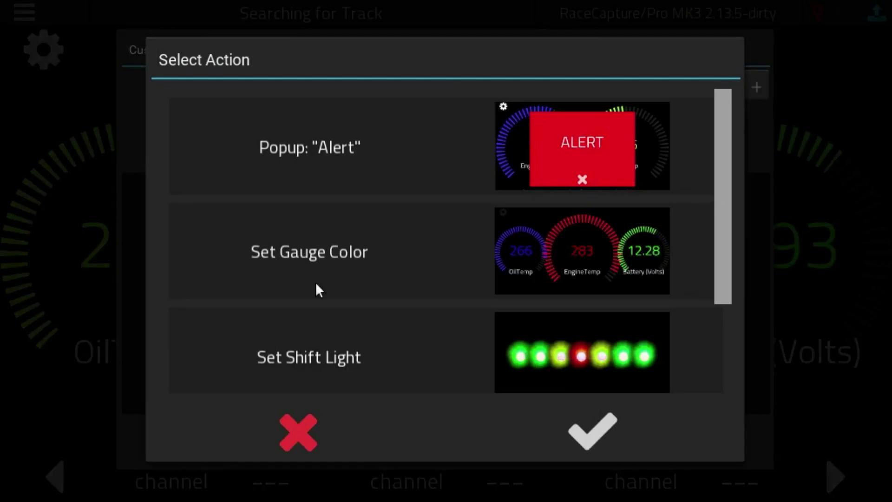
pyautogui.click(375, 153)
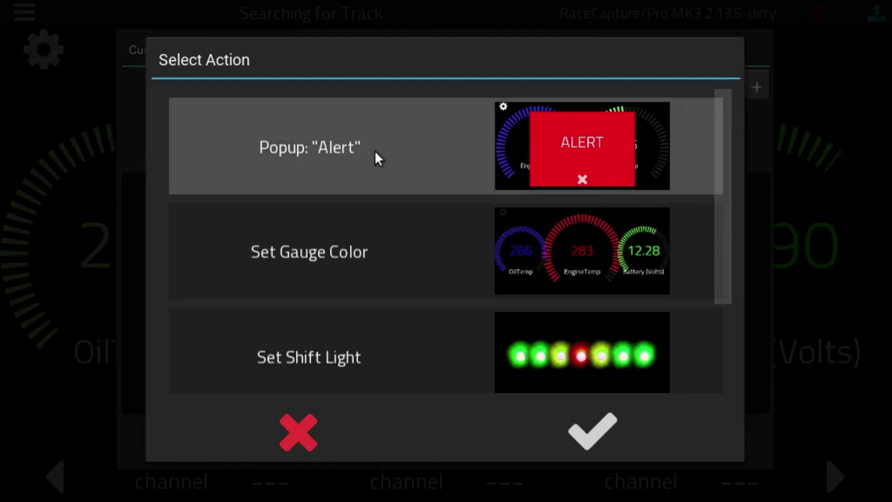
pyautogui.click(588, 439)
pyautogui.click(354, 205)
pyautogui.click(355, 205)
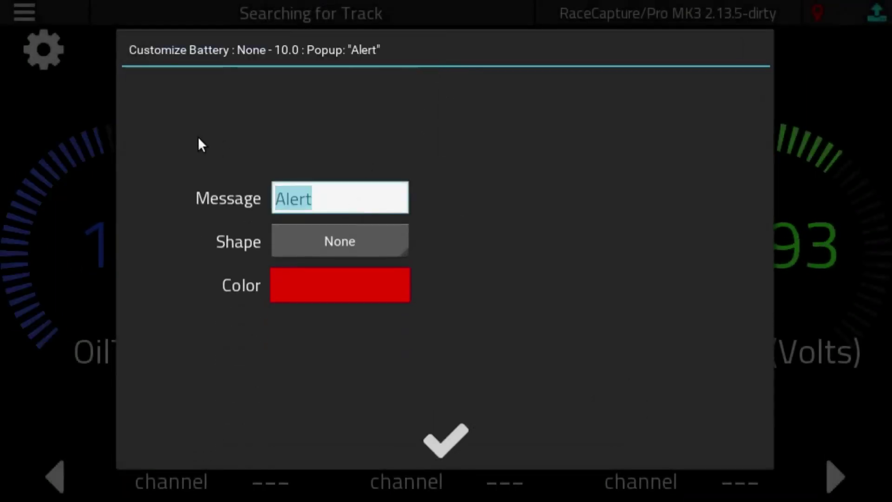
pyautogui.write('BATTERY')
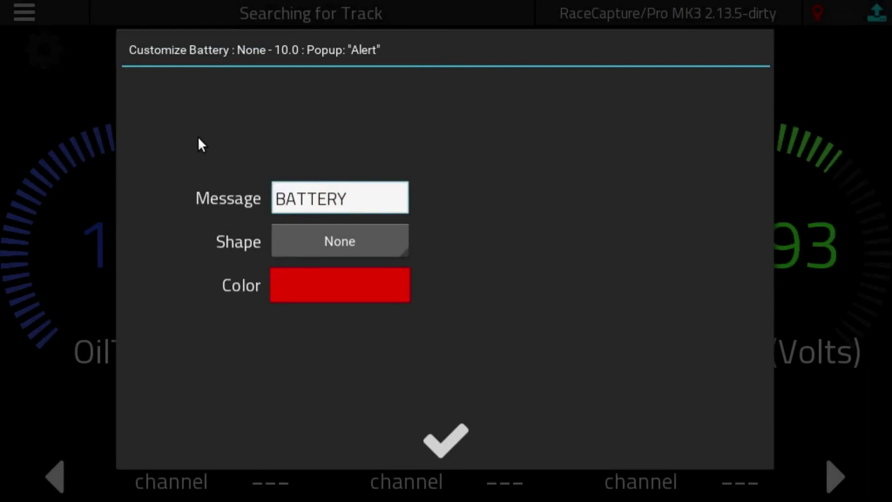
pyautogui.click(281, 226)
pyautogui.click(352, 319)
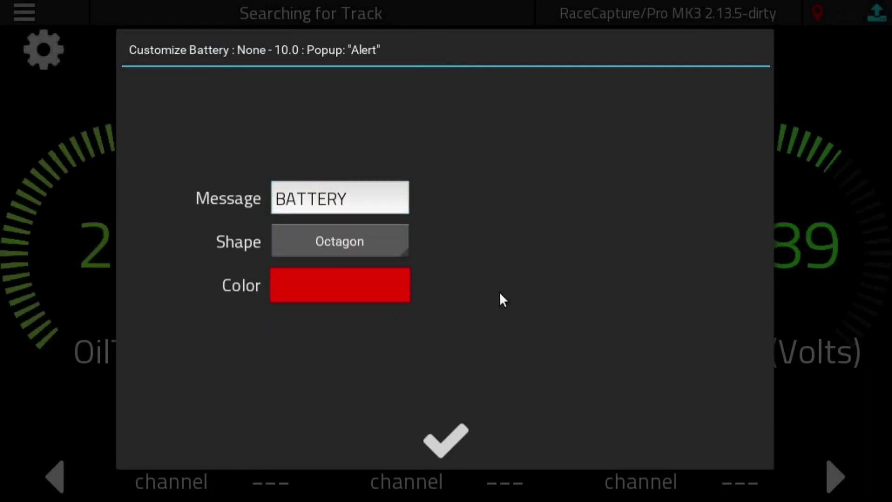
pyautogui.click(435, 446)
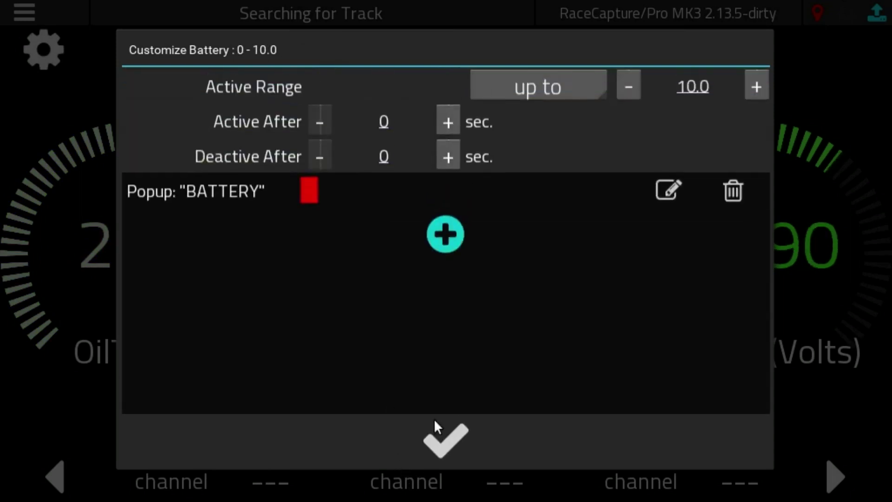
pyautogui.click(437, 435)
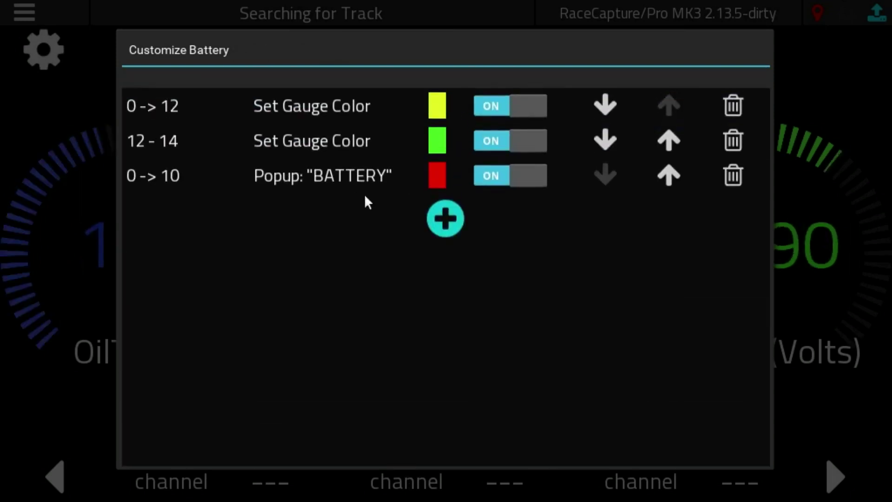
# Add a Set Gauge Color action with red to the 0 -> 10 rule and save it
pyautogui.click(367, 183)
pyautogui.click(448, 236)
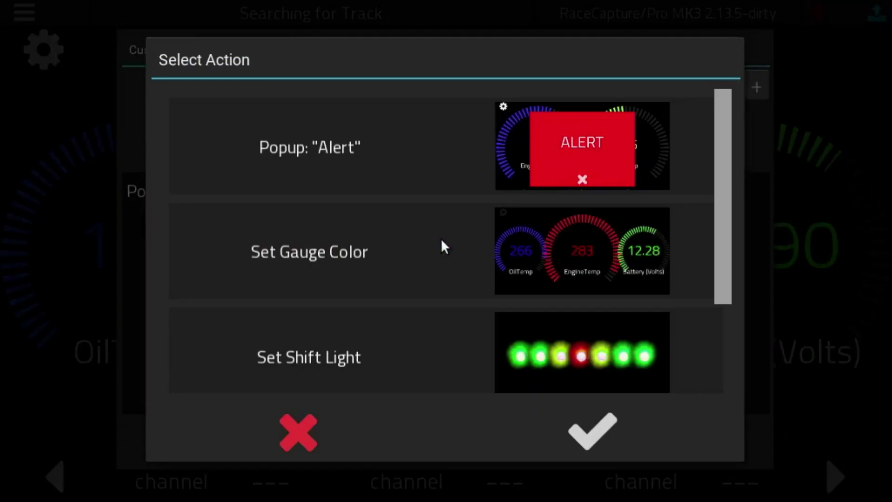
pyautogui.click(314, 257)
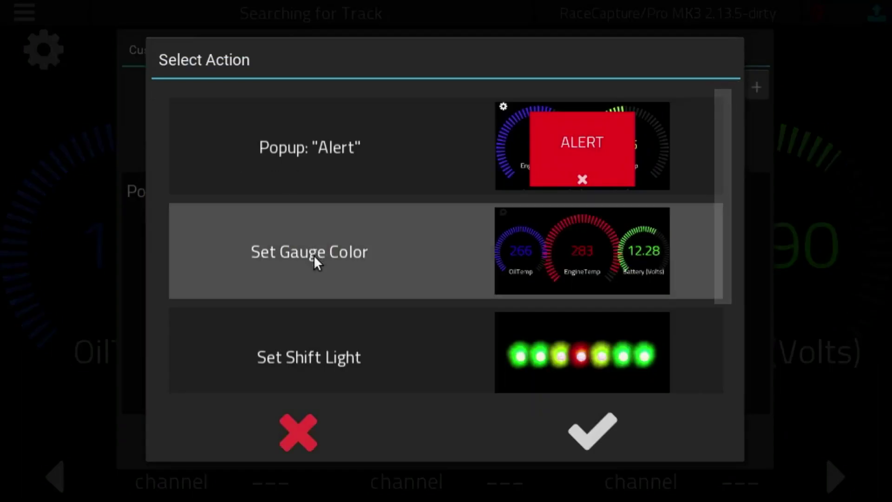
pyautogui.click(579, 429)
pyautogui.click(447, 448)
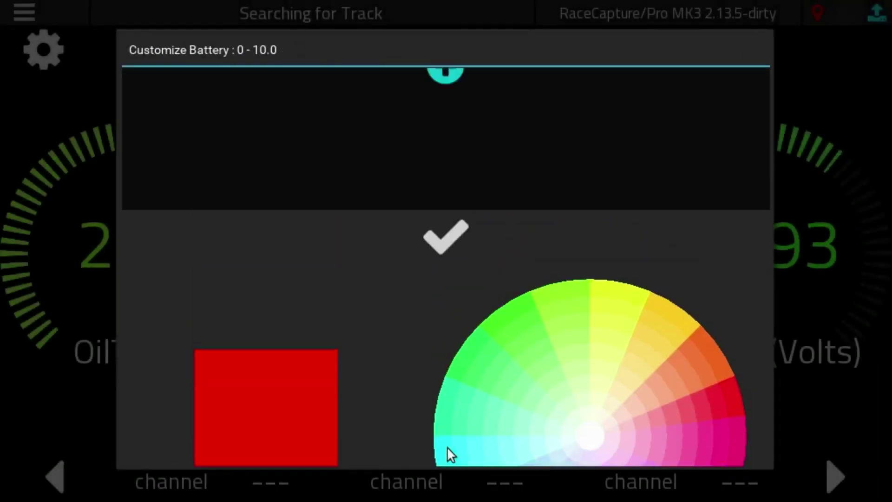
pyautogui.click(447, 447)
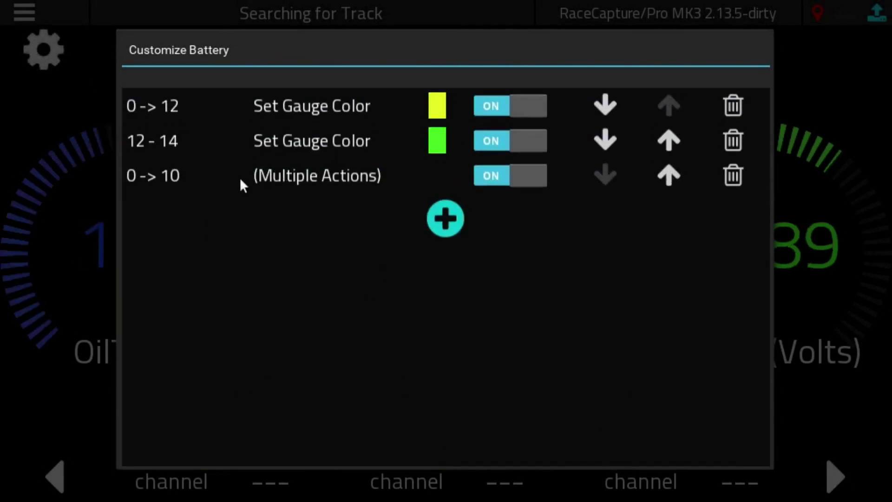
# Review the 0 -> 10 rule, then close the Battery rules to return to the dashboard
pyautogui.click(147, 174)
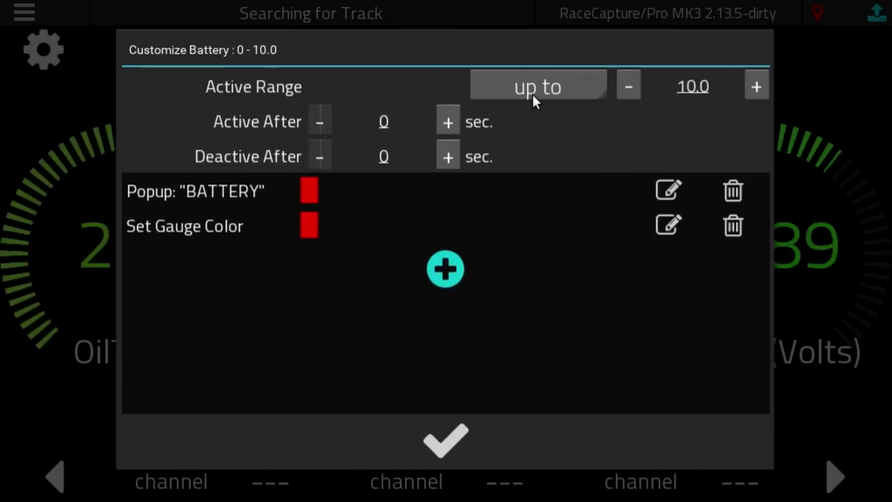
pyautogui.click(423, 440)
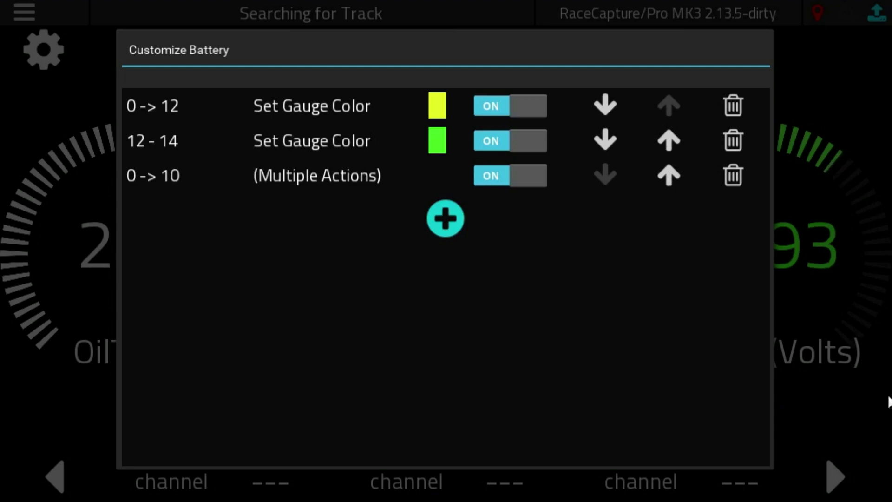
pyautogui.click(870, 393)
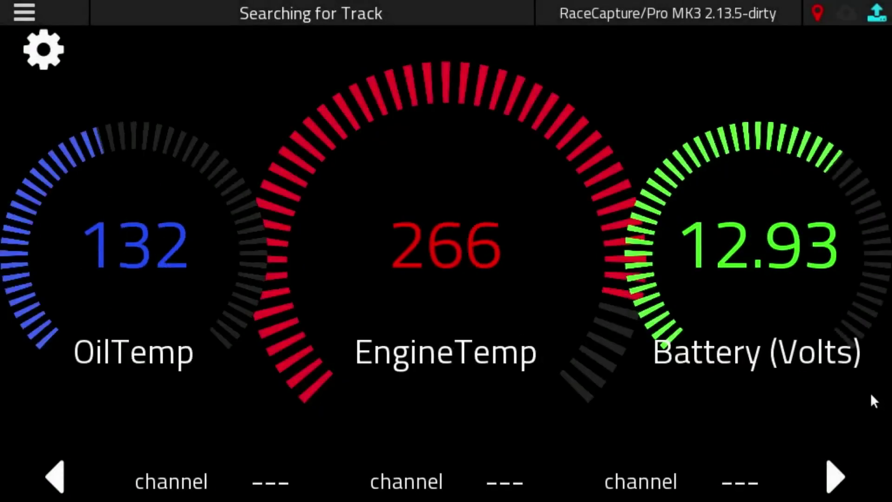